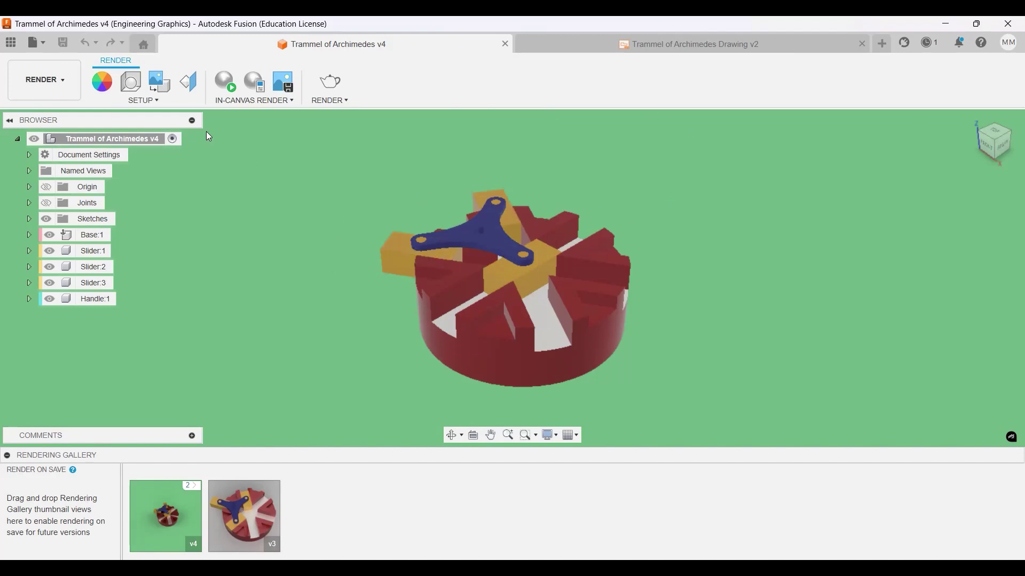
Set the scene's solid background color to teal with RGB values 65, 172, 188.
click(134, 91)
click(939, 313)
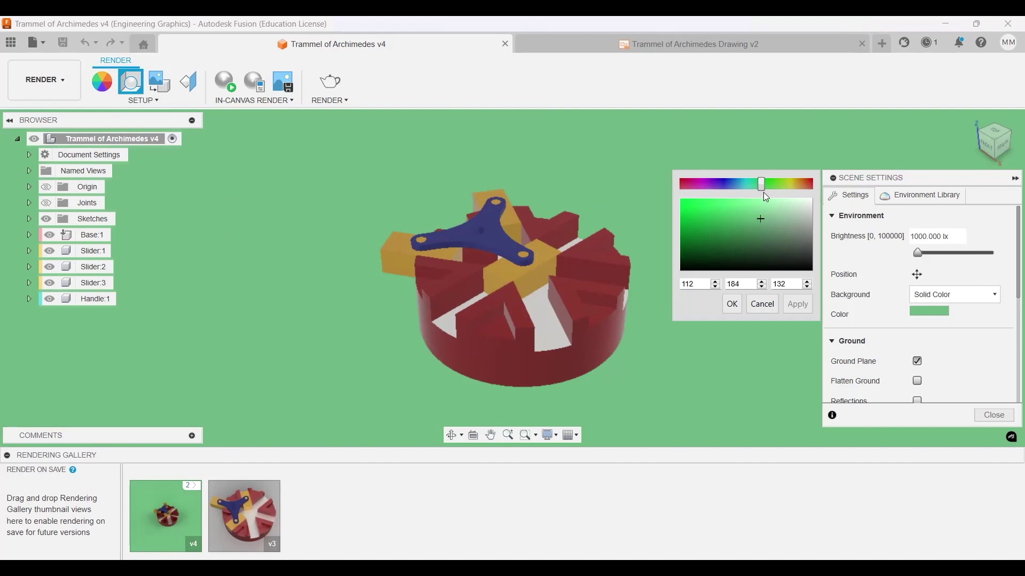
drag(765, 190, 732, 206)
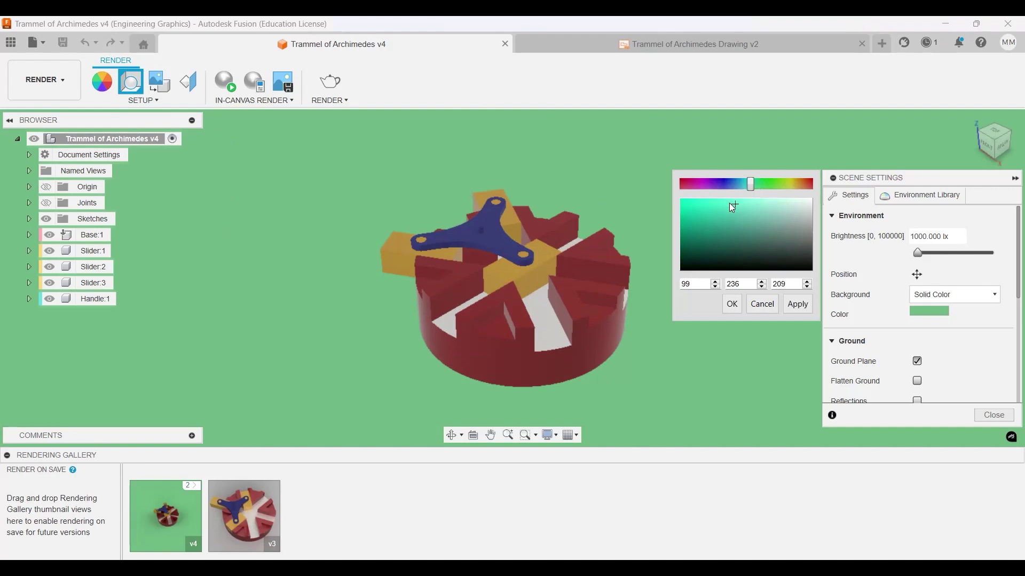
click(798, 305)
drag(750, 185, 726, 217)
click(796, 307)
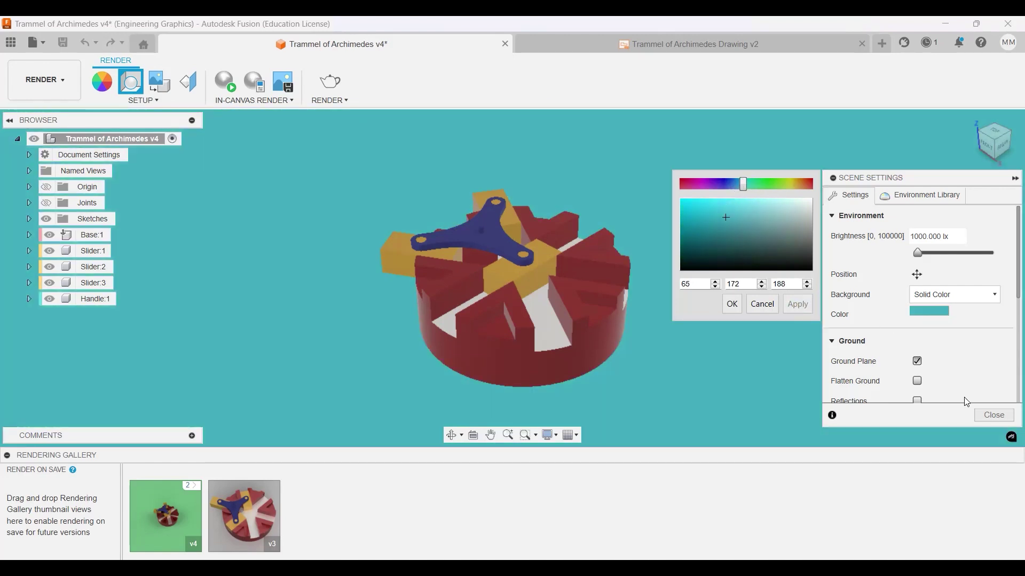
click(730, 305)
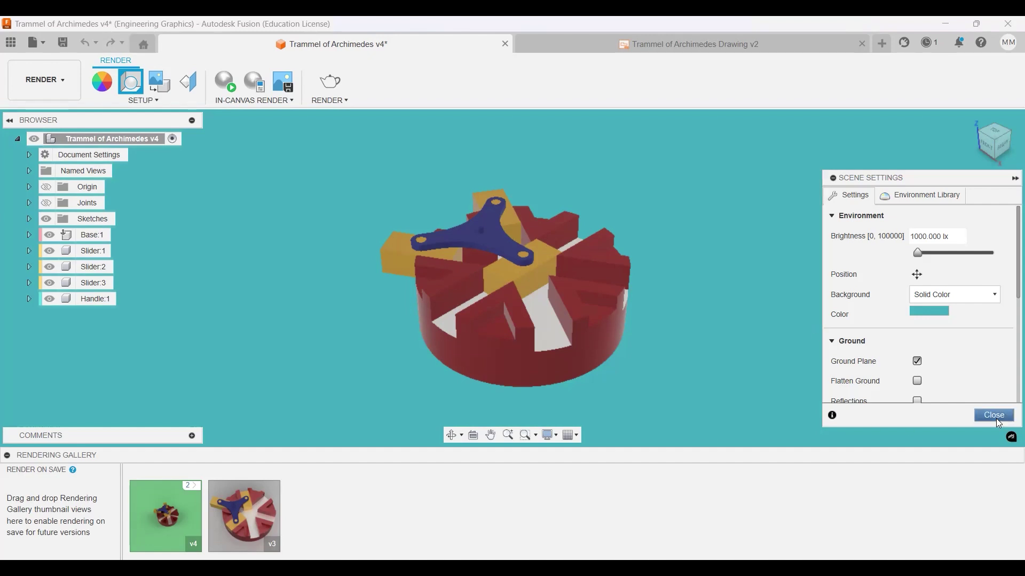
Browse the Fusion environment library and its downloadable environments in the scene settings.
click(925, 195)
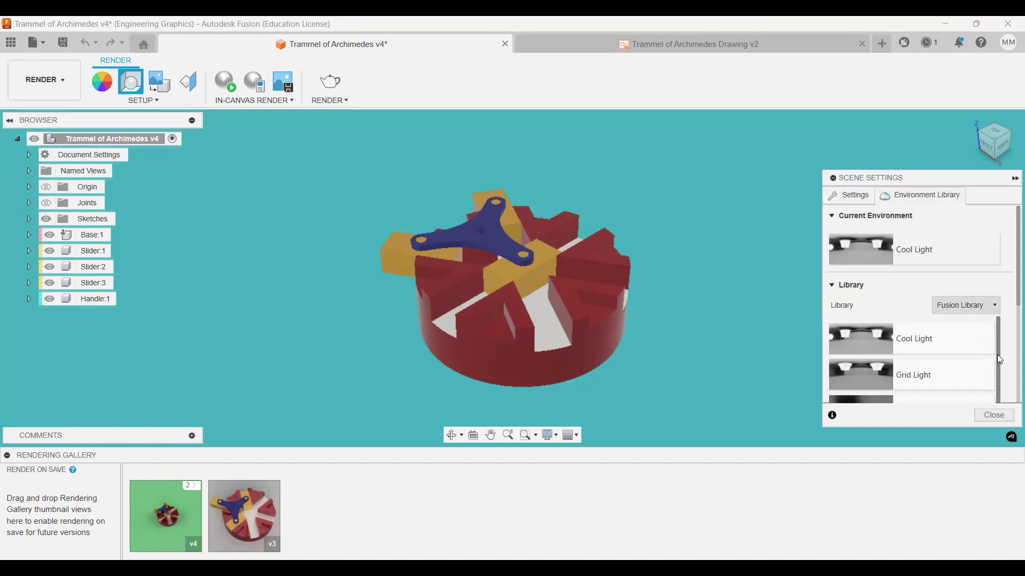
scroll(996, 379, down, 3)
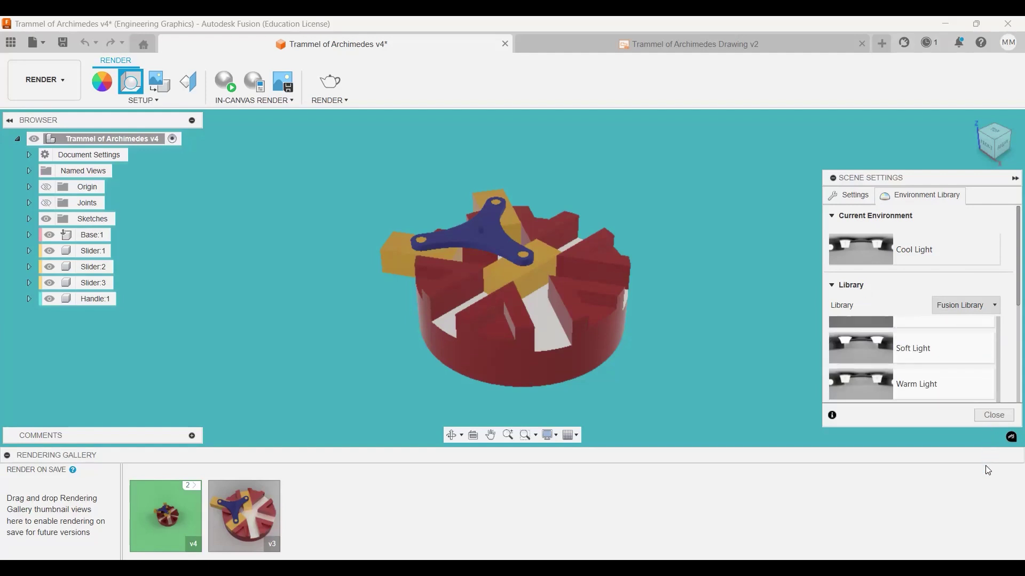
scroll(987, 374, down, 3)
scroll(998, 352, down, 5)
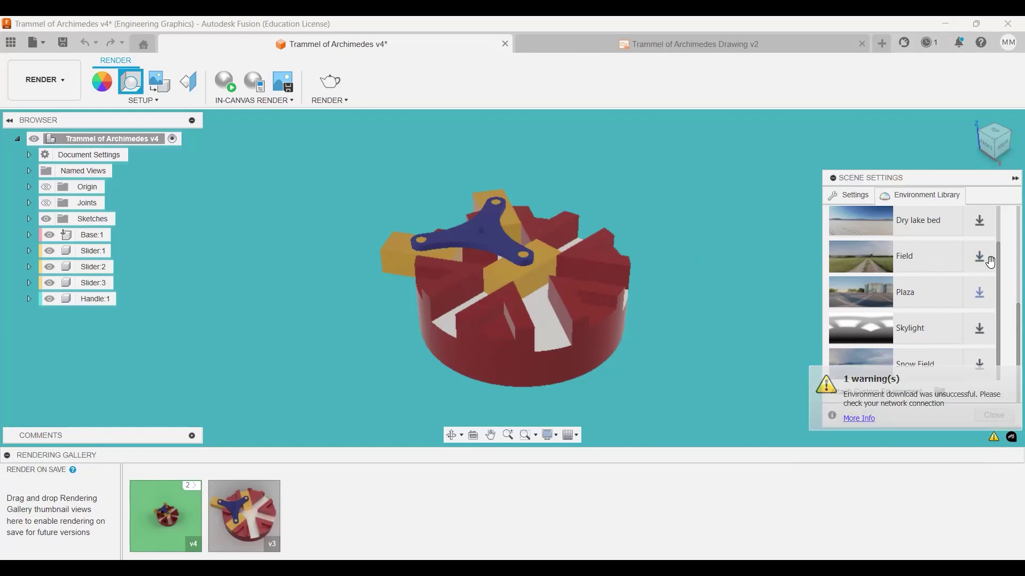
Set the scene background to Environment, look through the remaining scene settings and close them.
click(856, 193)
scroll(1008, 320, up, 3)
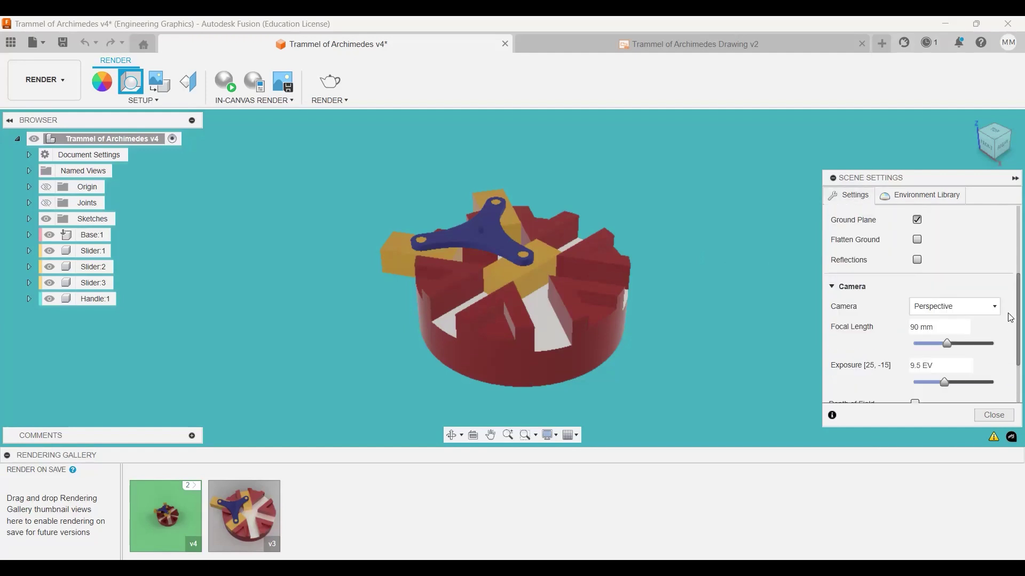
scroll(1003, 253, up, 4)
click(967, 294)
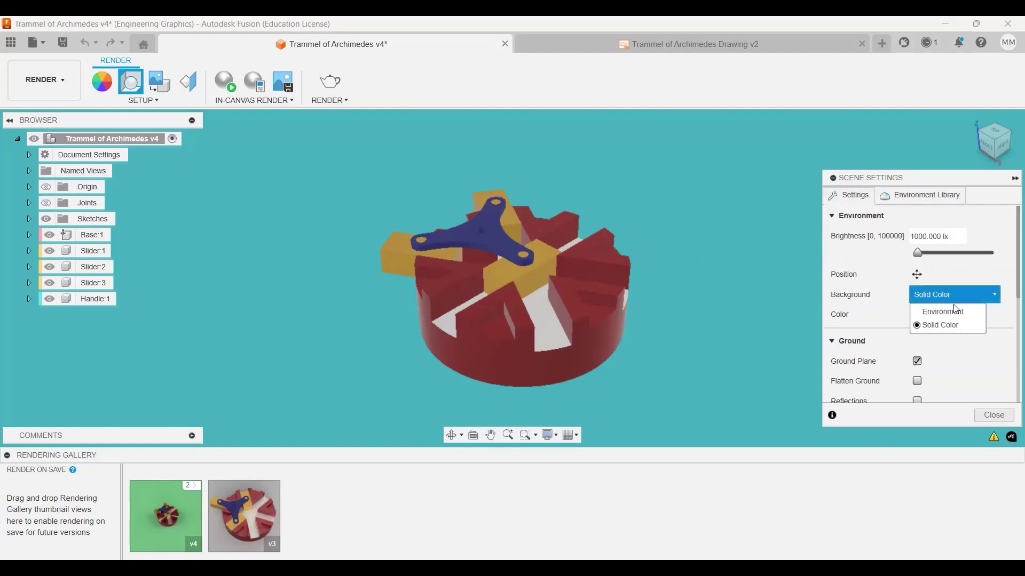
click(952, 312)
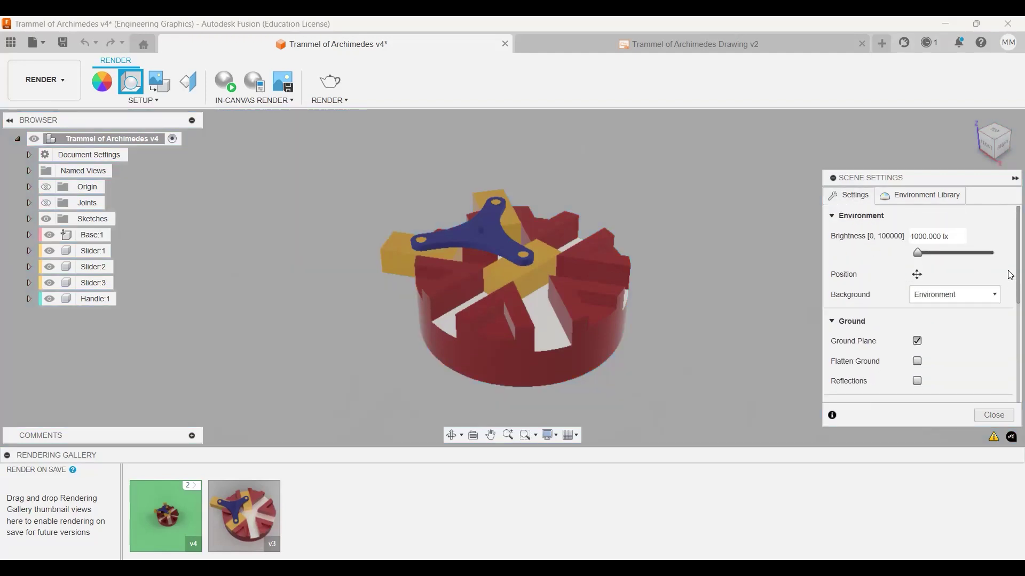
scroll(1008, 304, down, 4)
scroll(1010, 327, down, 3)
scroll(1011, 327, up, 6)
key(Escape)
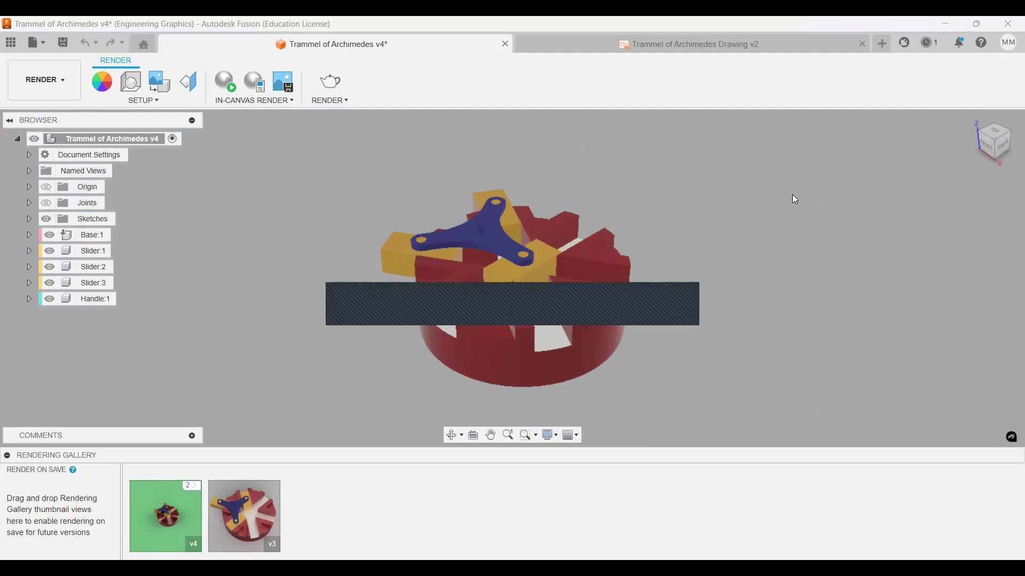
Choose the 1024 x 768 web image size in the render settings and close them without rendering.
click(346, 103)
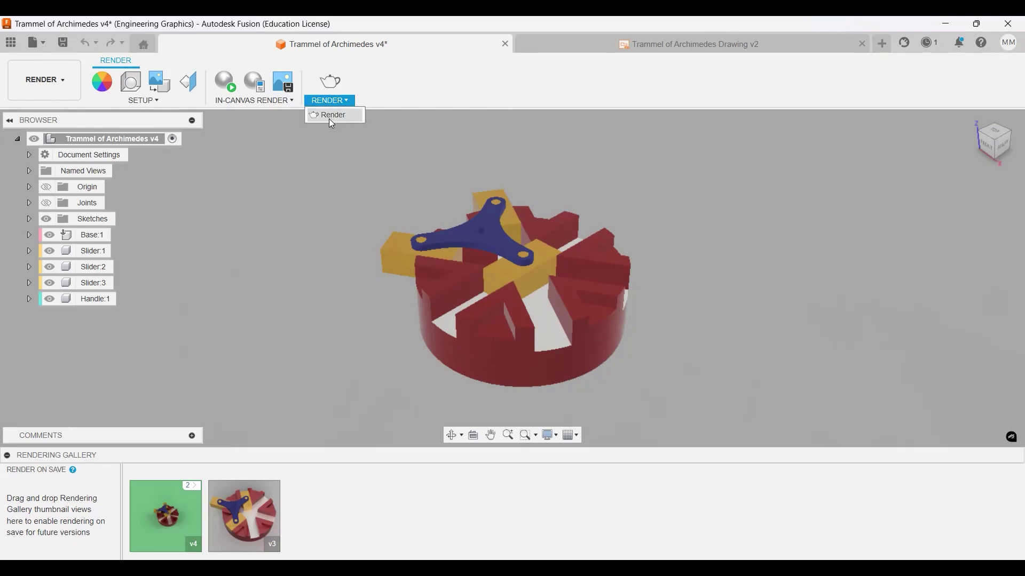
click(331, 118)
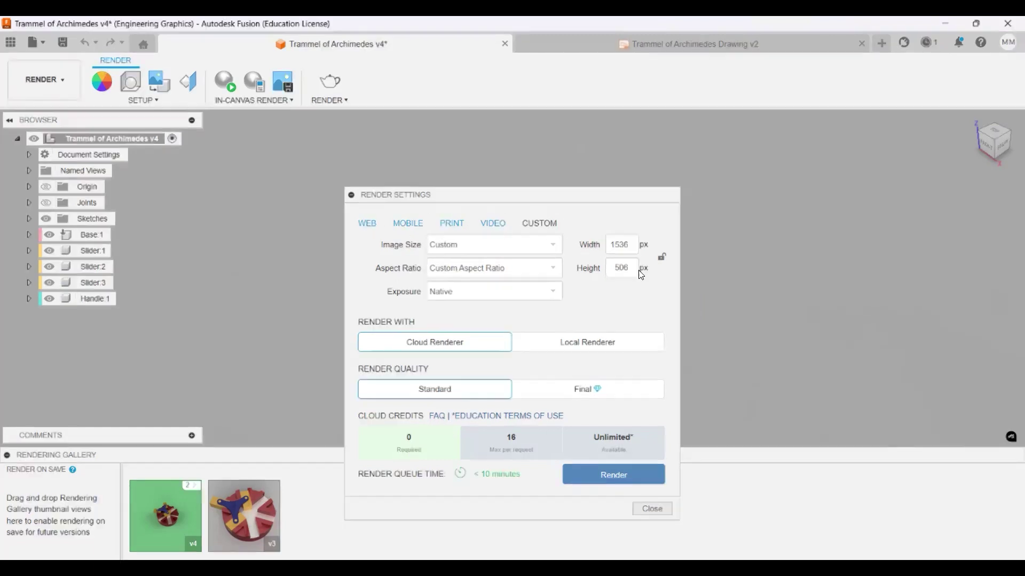
click(370, 226)
click(515, 255)
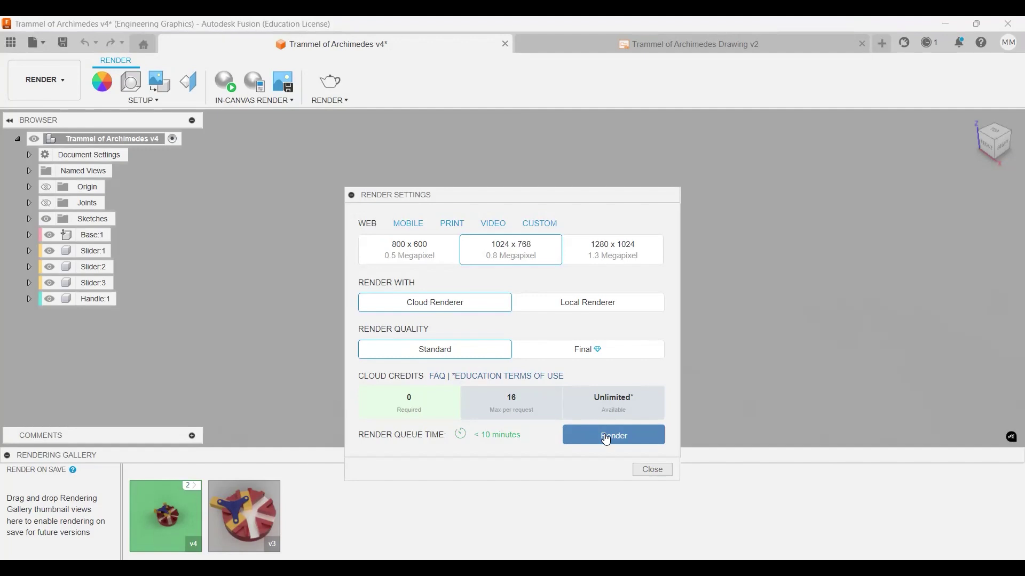
click(652, 471)
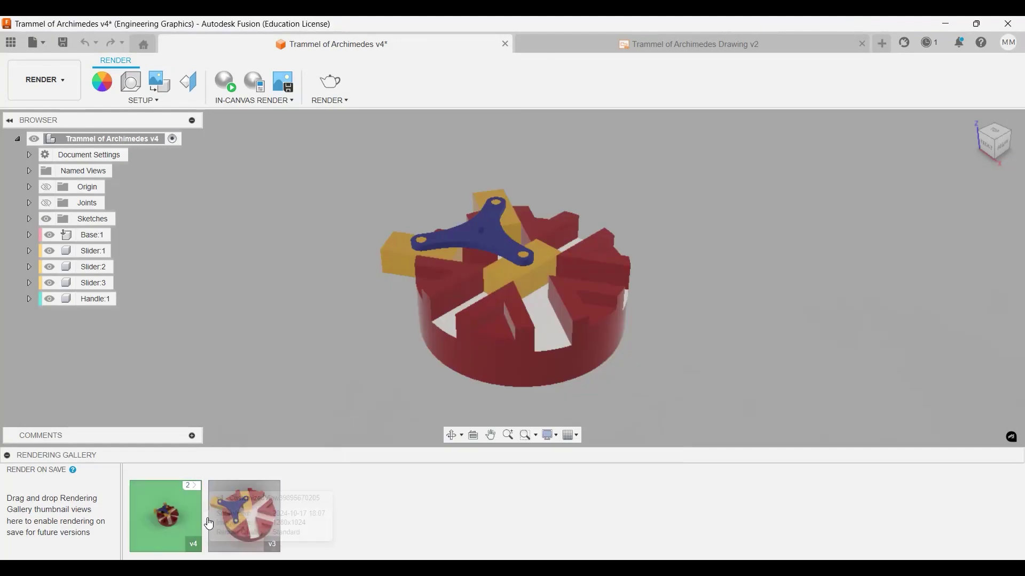
View the v3 render enlarged in the rendering gallery and close it.
mouse_move(249, 523)
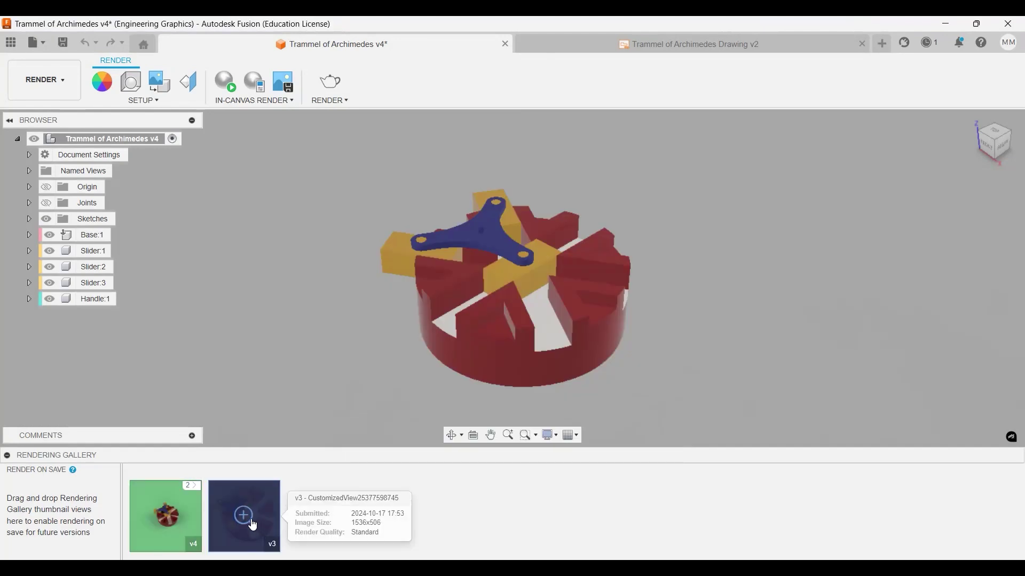
click(244, 516)
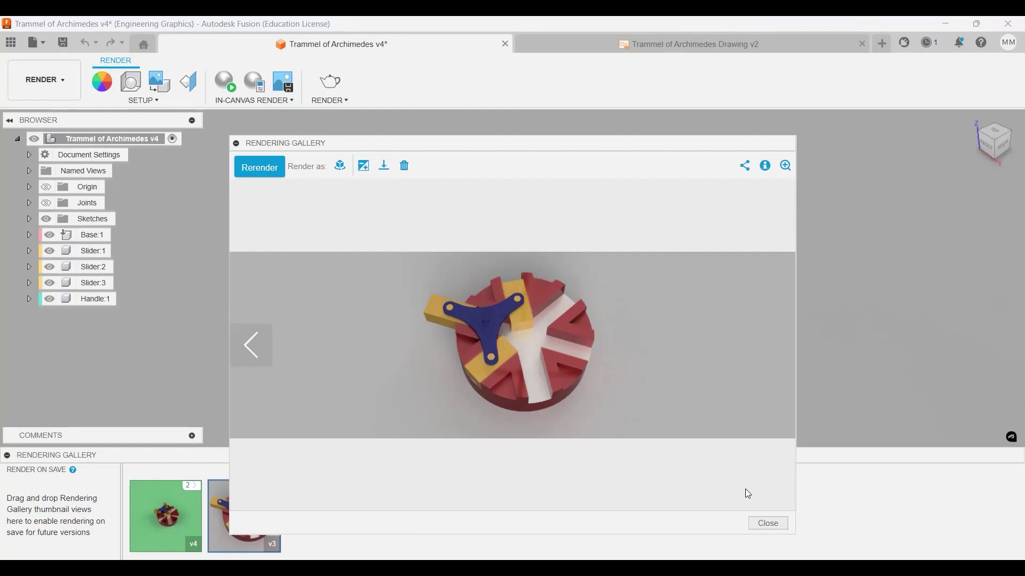
key(Escape)
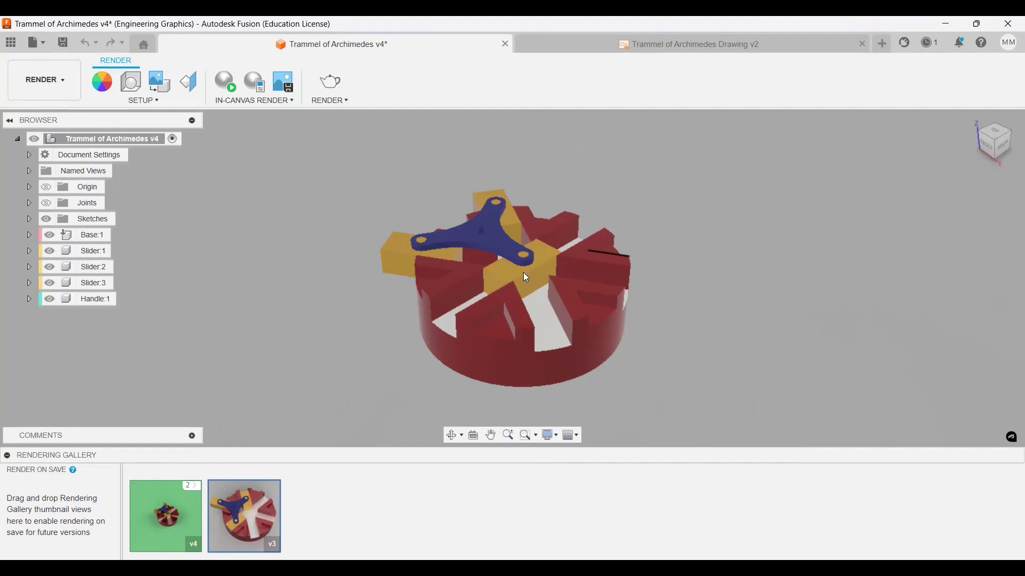
Nudge the front yellow slider slightly and start an in-canvas render of the assembly.
mouse_move(515, 276)
mouse_down()
mouse_move(497, 288)
mouse_move(567, 247)
mouse_move(503, 280)
mouse_move(530, 272)
mouse_move(523, 279)
mouse_up()
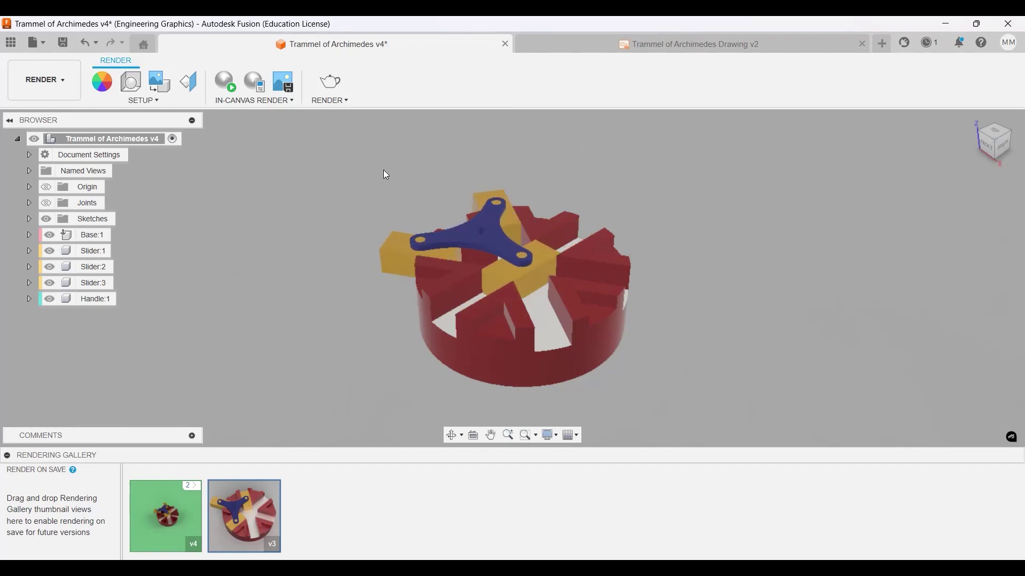
click(228, 90)
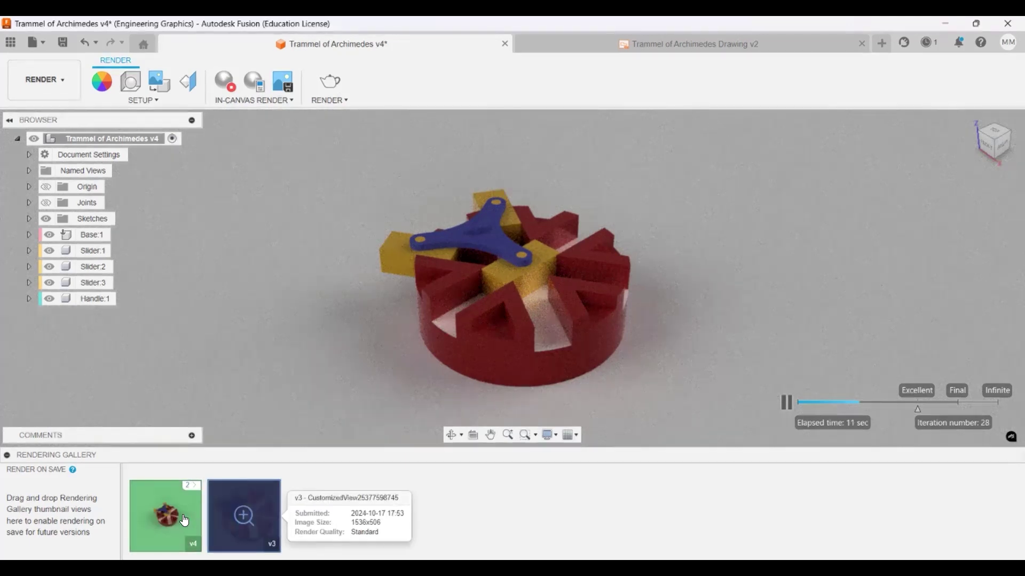
View a green-background v4 render in the rendering gallery and show its image download options.
click(167, 516)
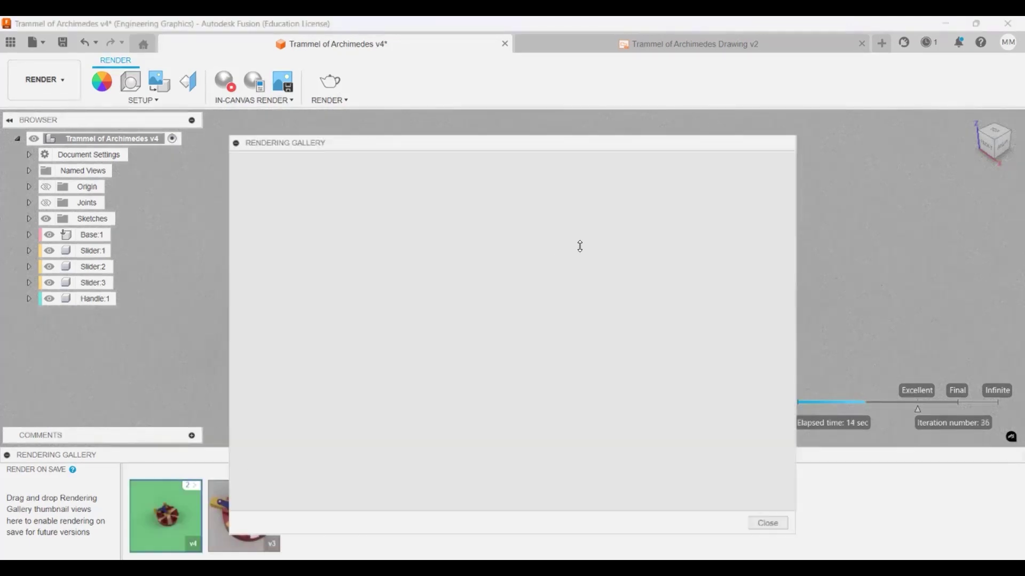
mouse_move(181, 503)
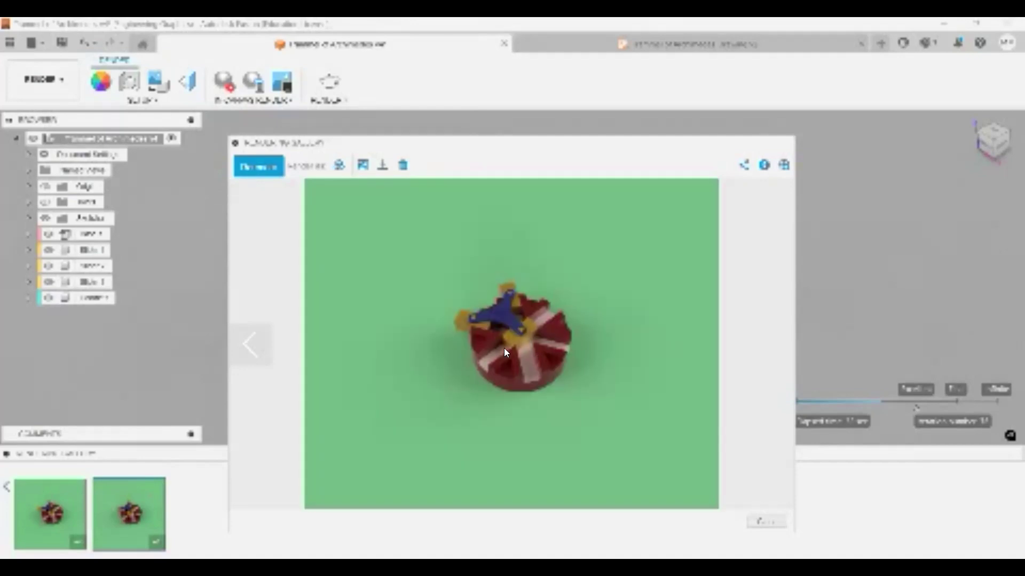
click(384, 166)
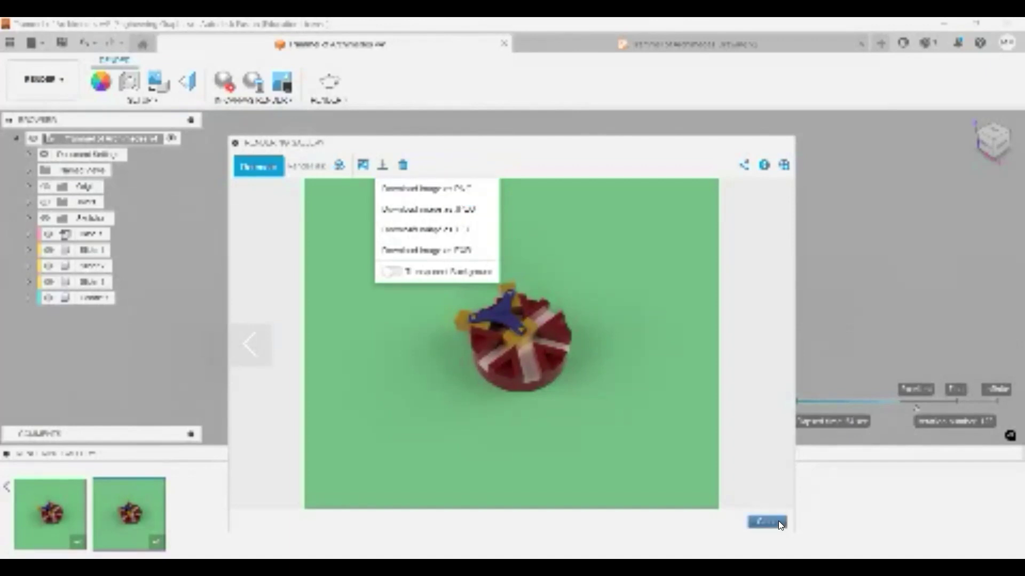
Switch to the Trammel of Archimedes Drawing and add a new sheet.
click(646, 35)
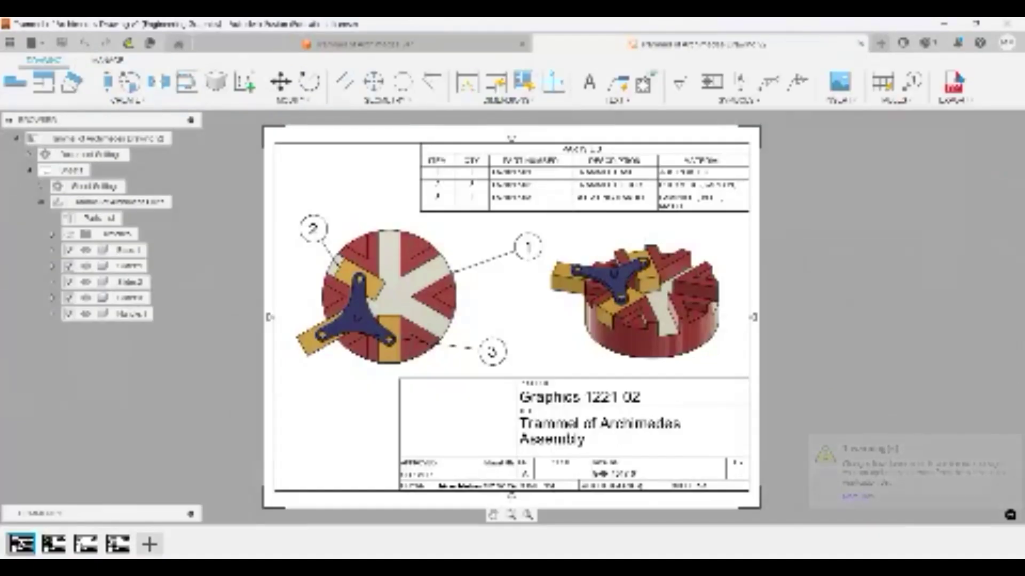
click(150, 545)
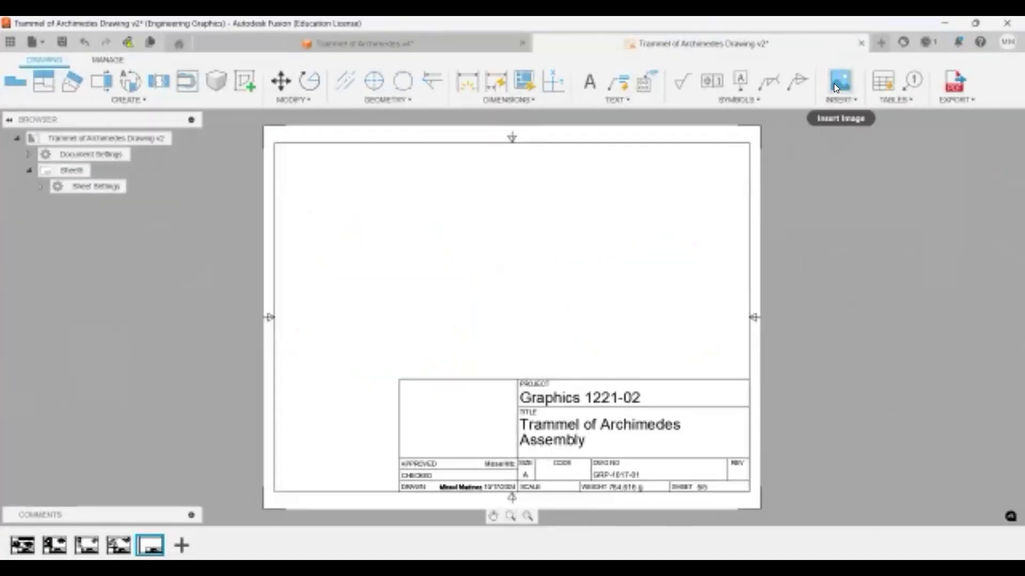
Insert the Trammel_of_Archimedes_2024-Oct-17_11-07-05PM image at scale 1.00 on the new sheet and enlarge it to fill the space above the title block.
click(836, 86)
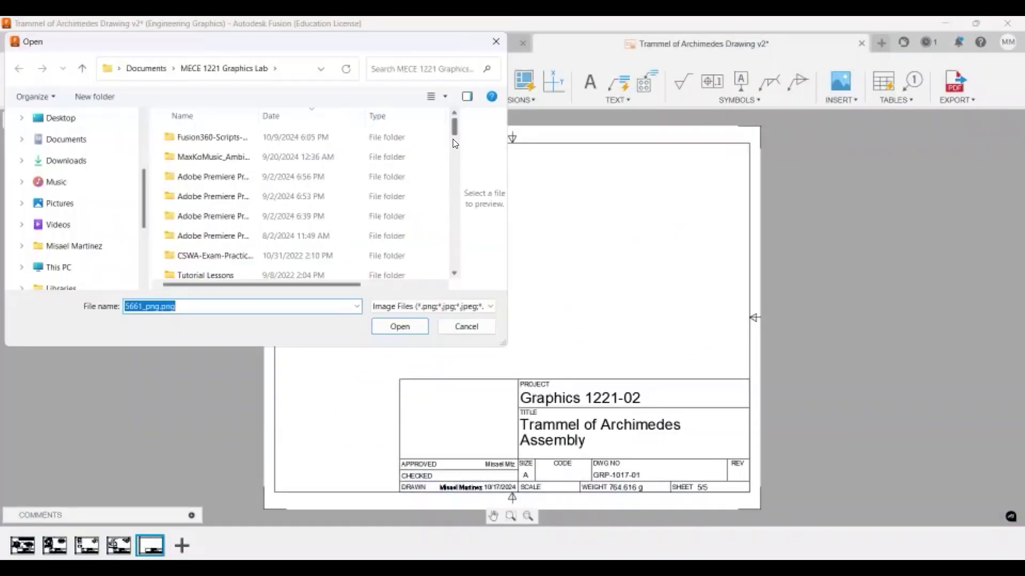
drag(453, 134, 454, 156)
click(281, 198)
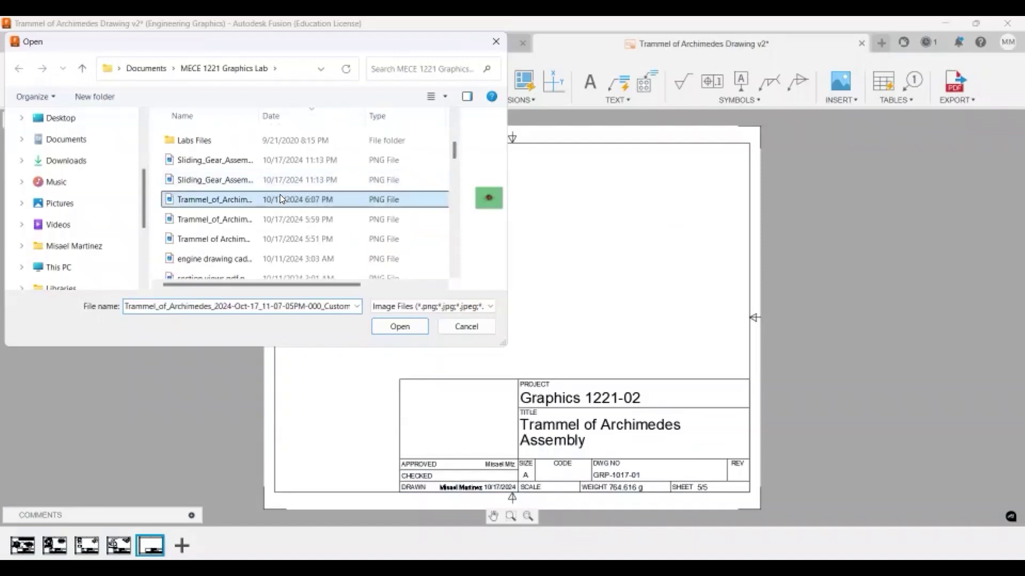
click(405, 327)
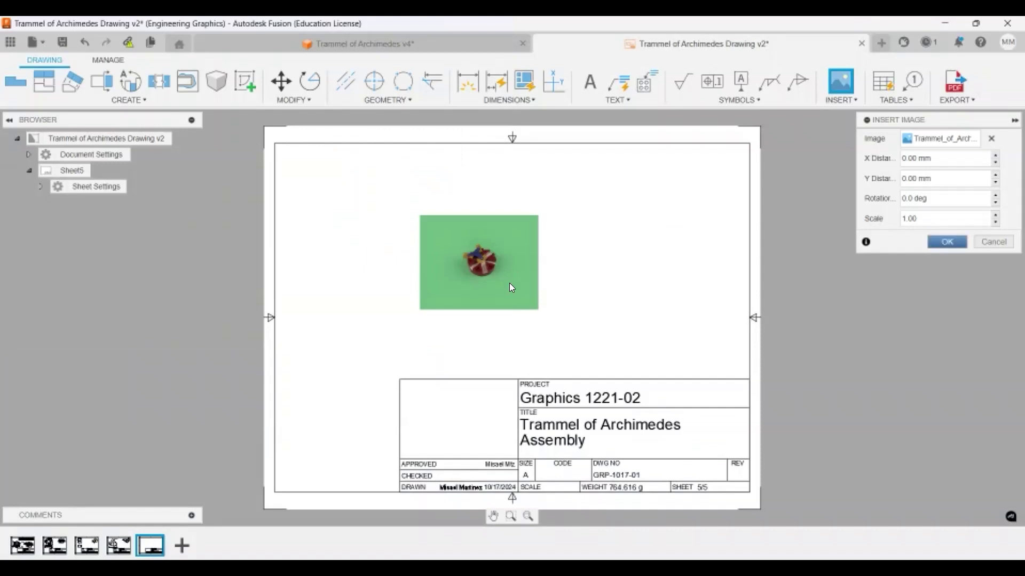
key(Return)
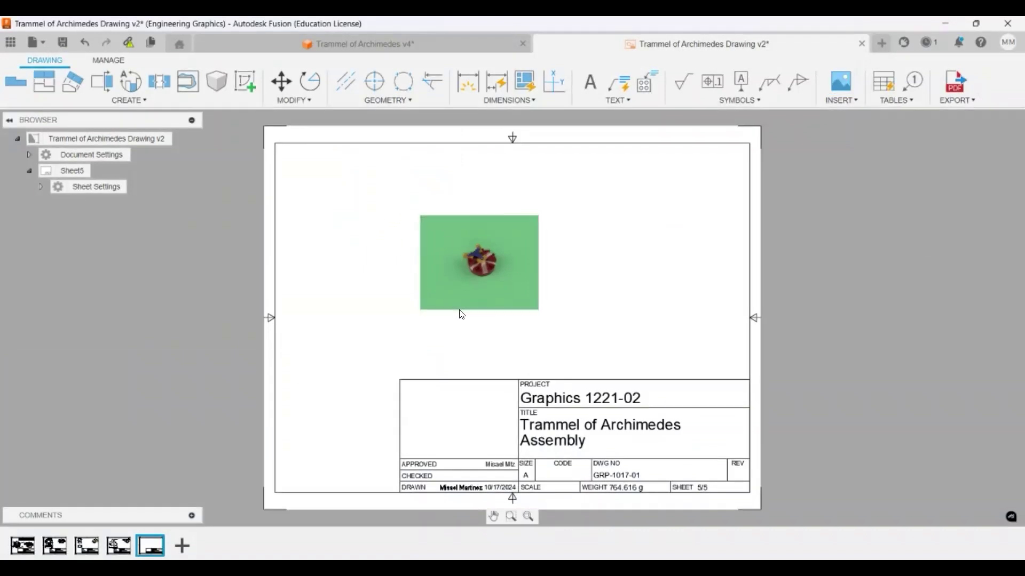
click(540, 312)
drag(540, 313, 666, 347)
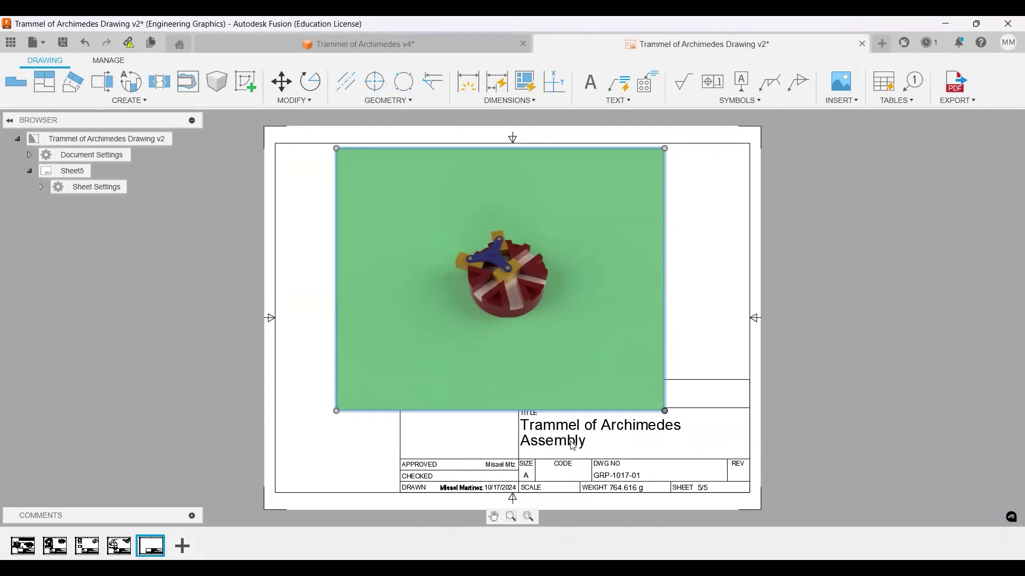
Change the second title line in the new sheet's title block to "Rendered Picture".
double_click(587, 450)
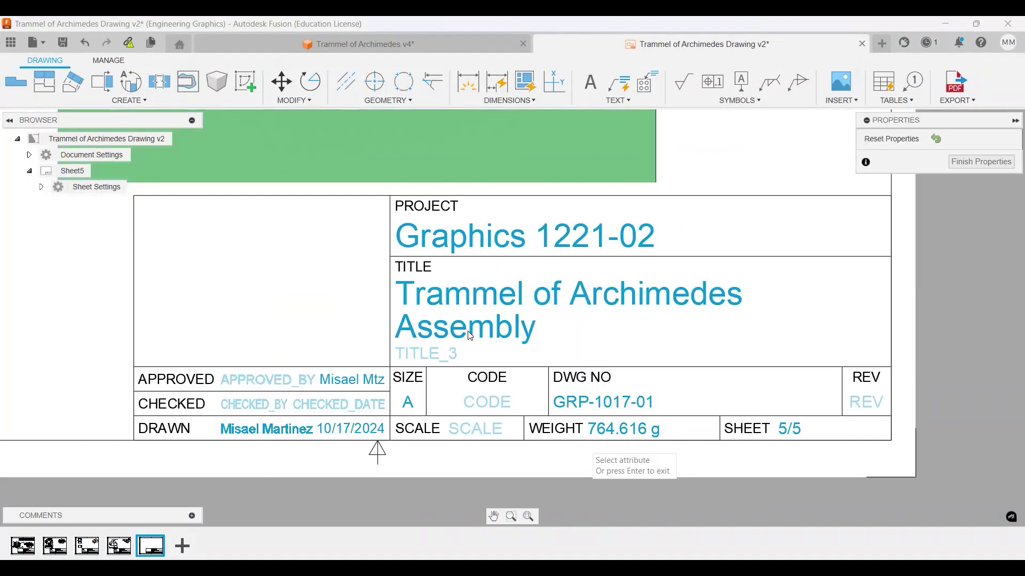
click(469, 336)
text(Rendere)
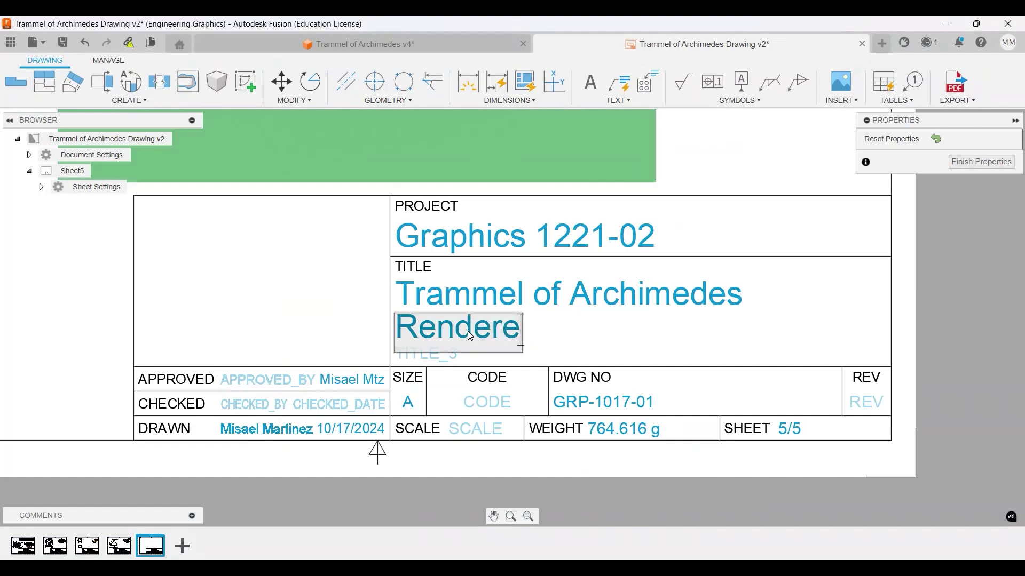
text(d Pict)
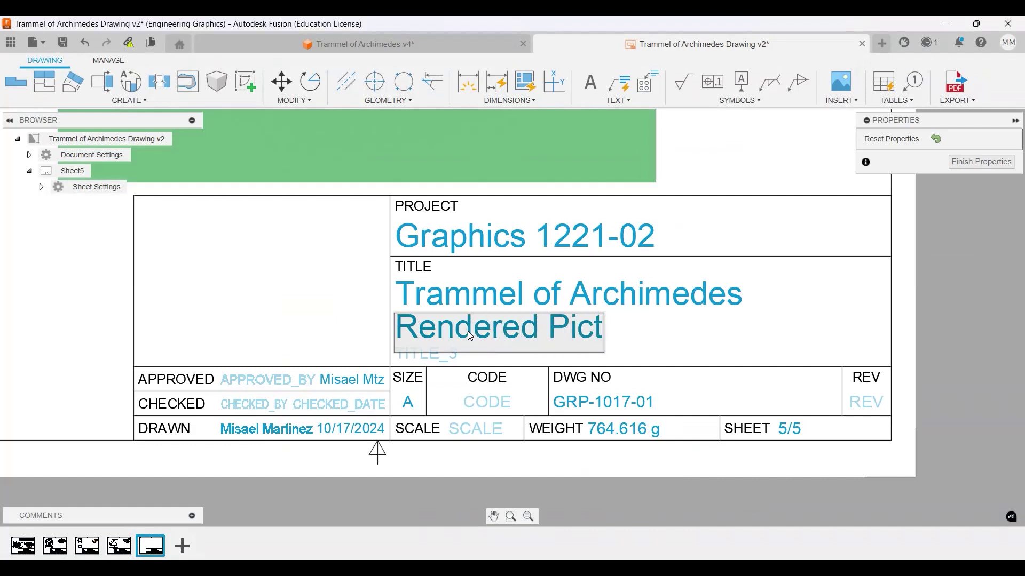
text(ure)
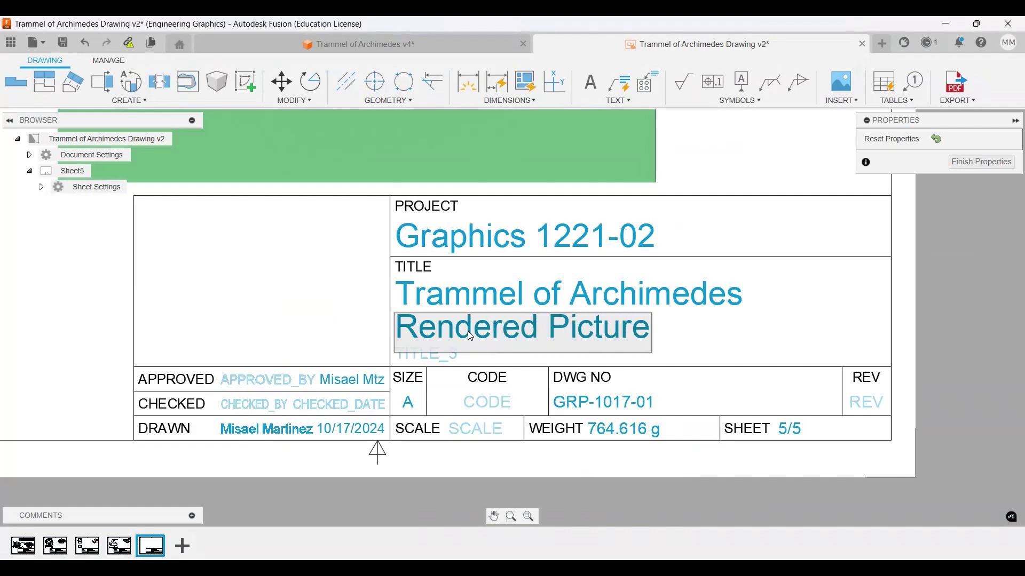
key(Return)
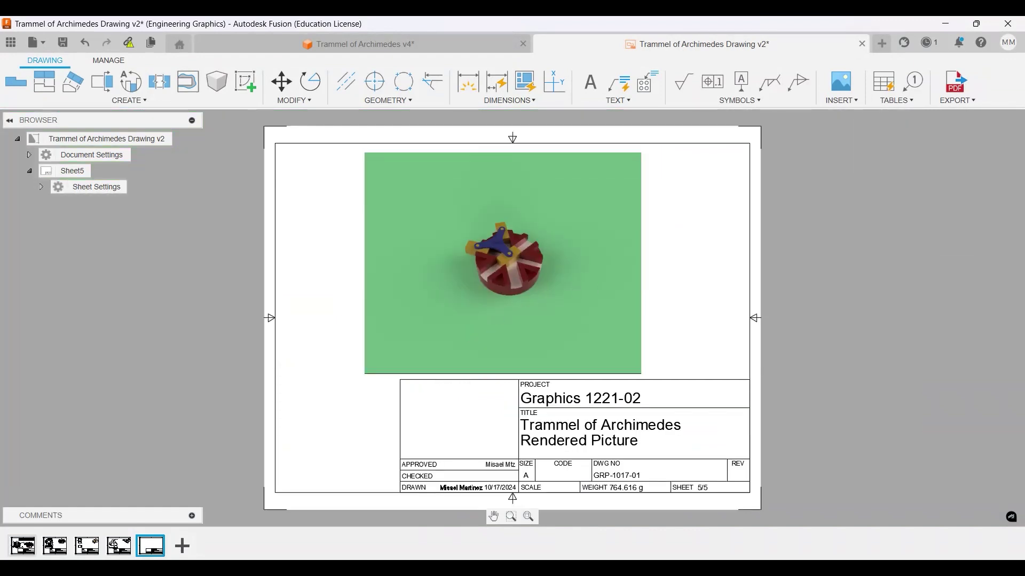
Review the assembly sheet and the fourth sheet of the drawing, and return to the rendered picture sheet.
click(22, 546)
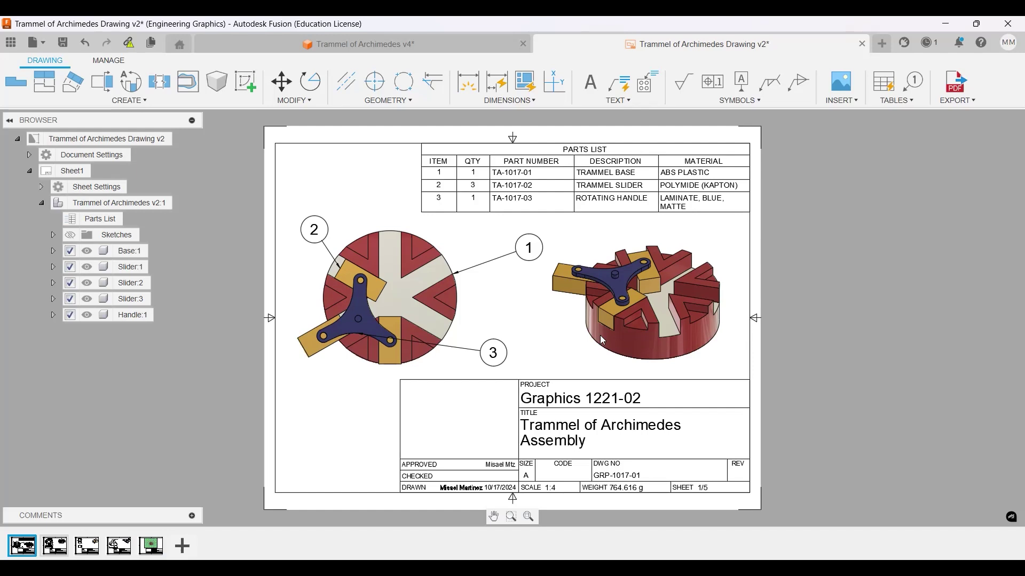
click(119, 545)
key(ctrl+Page_Down)
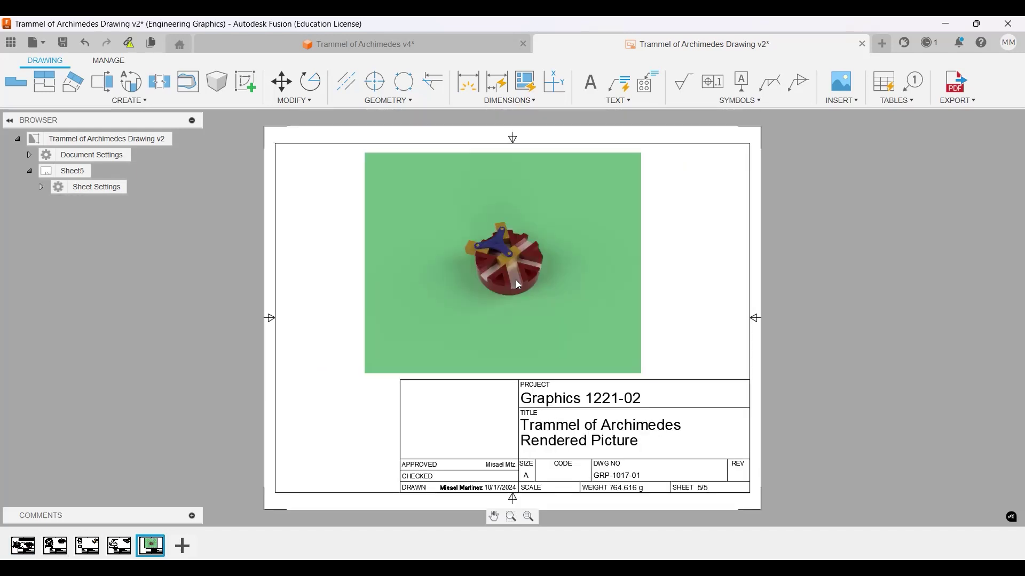